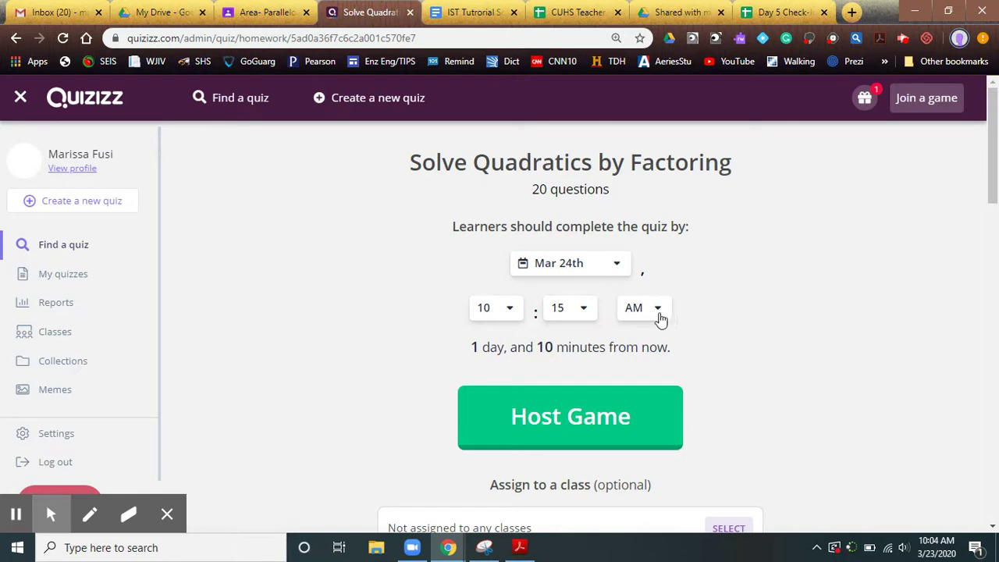
Open the class assignment options for the Solve Quadratics by Factoring quiz and go to the class management page
scroll(705, 332, "down", 4)
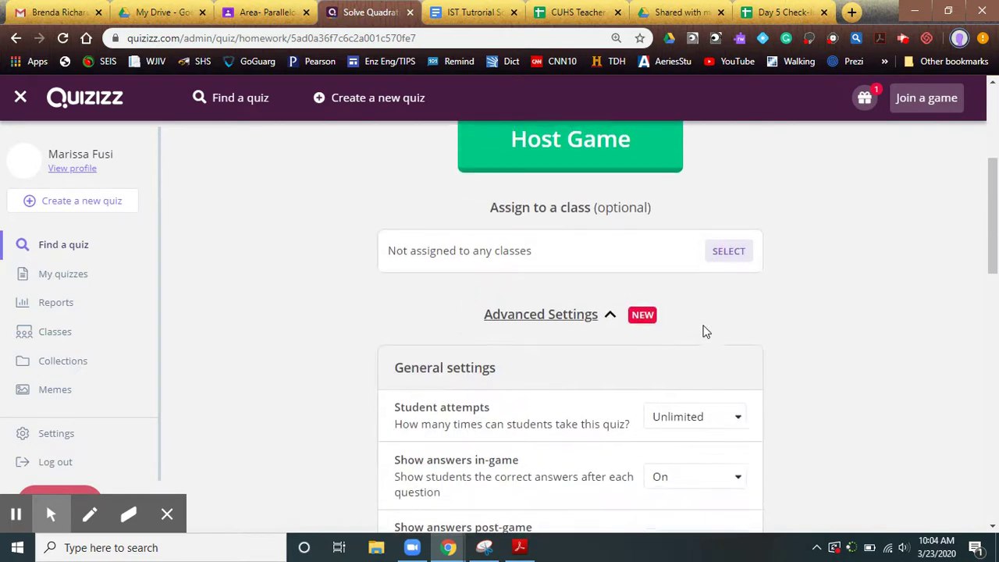
scroll(706, 332, "up", 1)
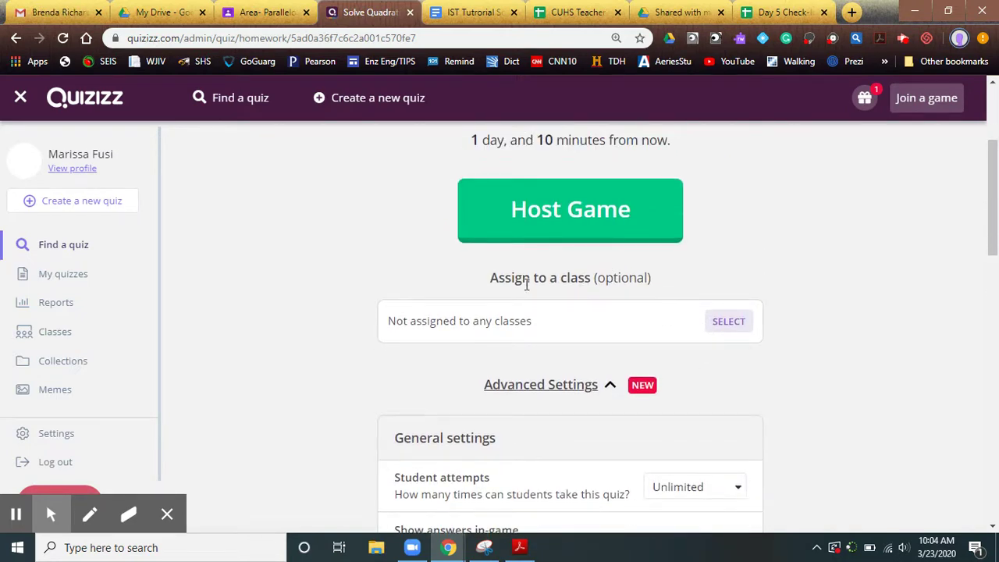
scroll(653, 292, "up", 3)
scroll(653, 292, "down", 3)
left_click(726, 321)
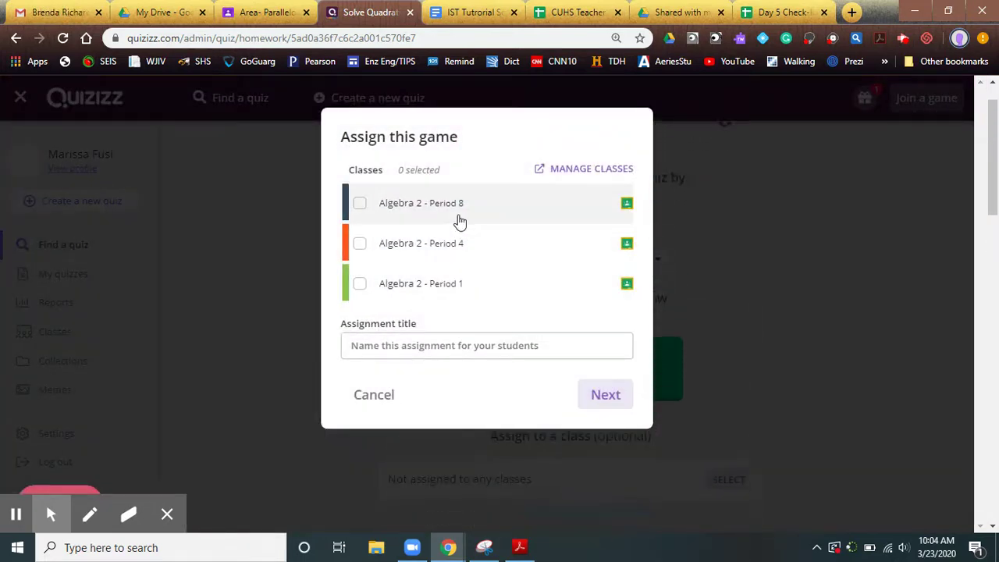
scroll(452, 248, "down", 5)
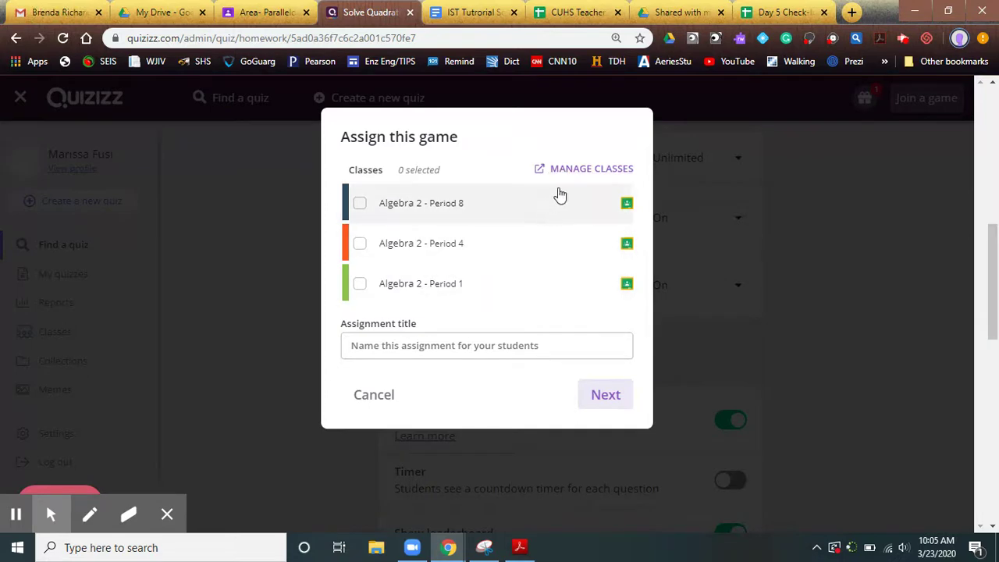
left_click(575, 170)
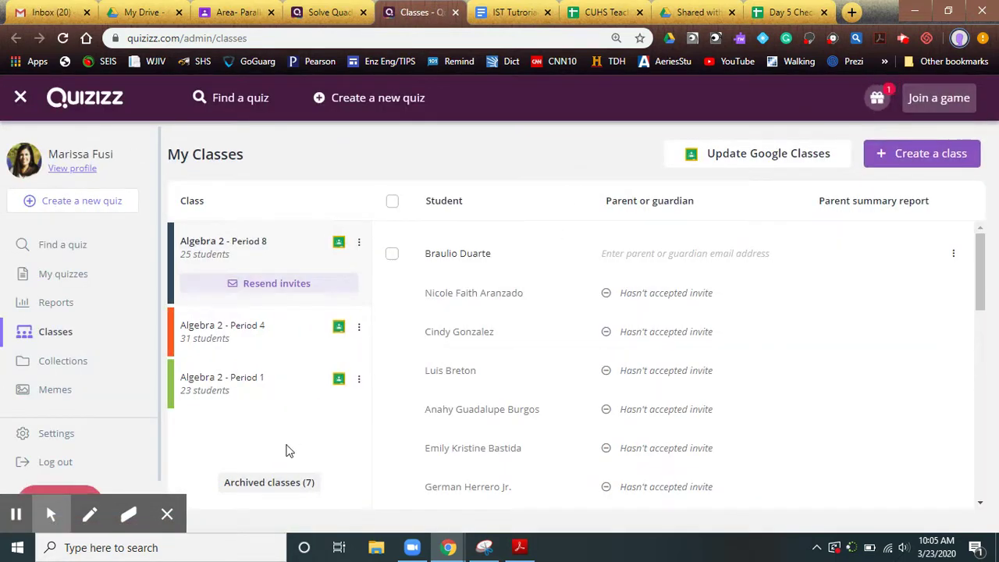
Restore the archived class Algebra 1.2 - Afternoon and return to the list of active classes
left_click(273, 486)
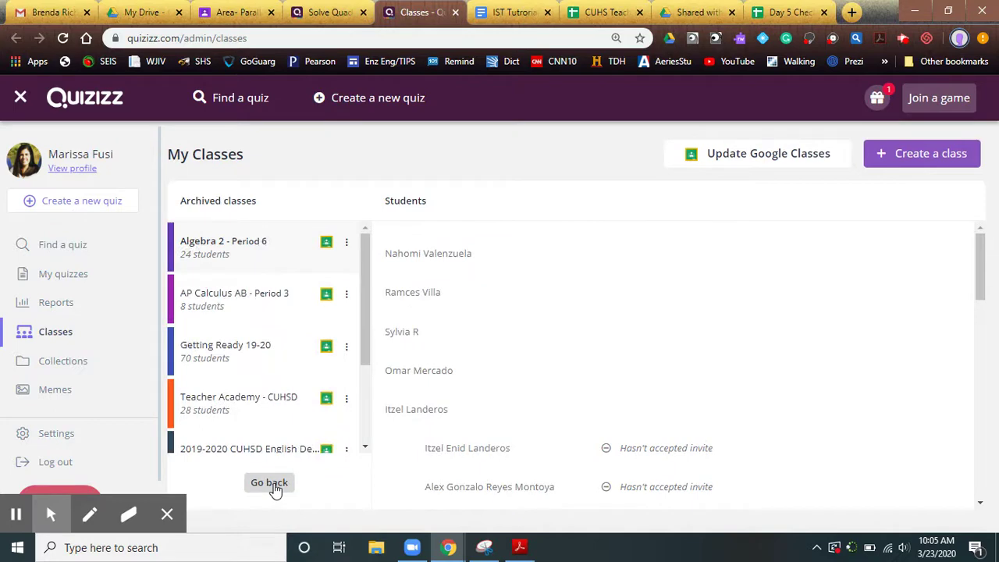
left_click(368, 299)
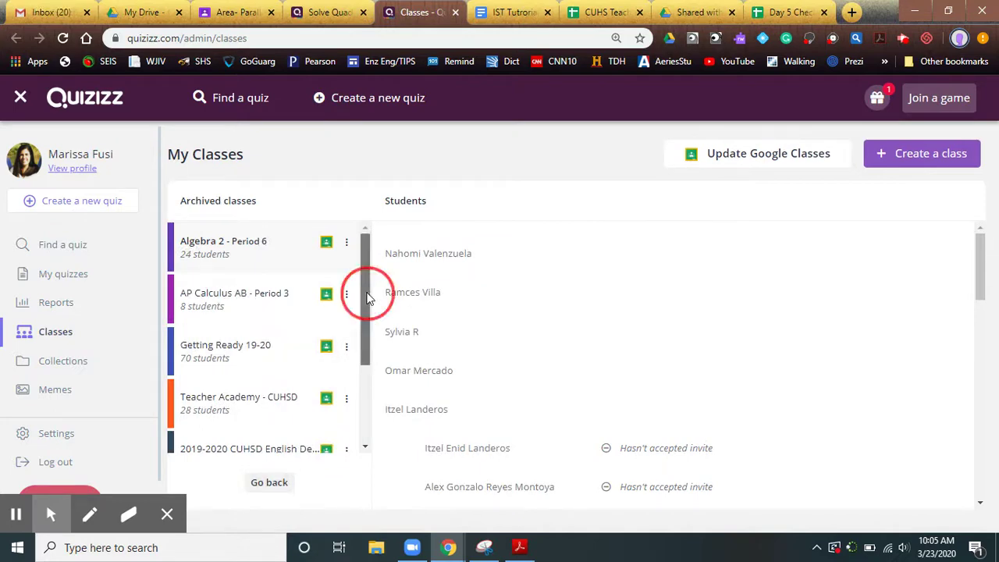
left_click_drag(368, 299, 344, 380)
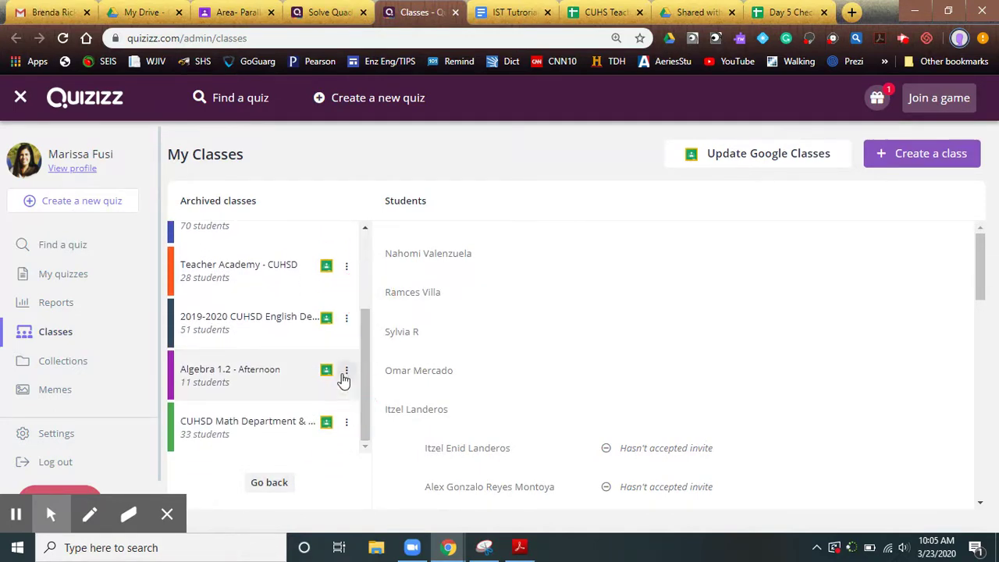
left_click(347, 371)
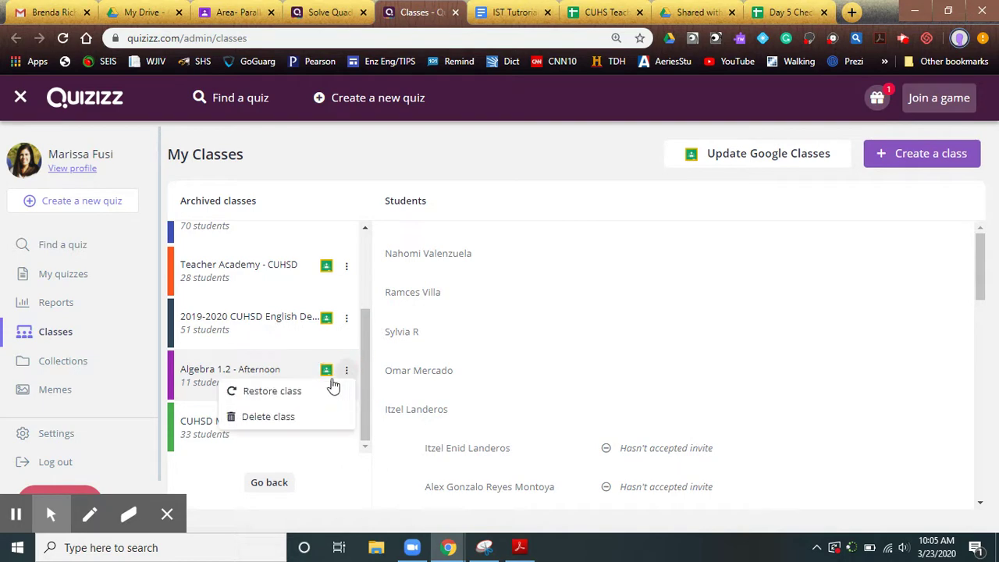
left_click(292, 394)
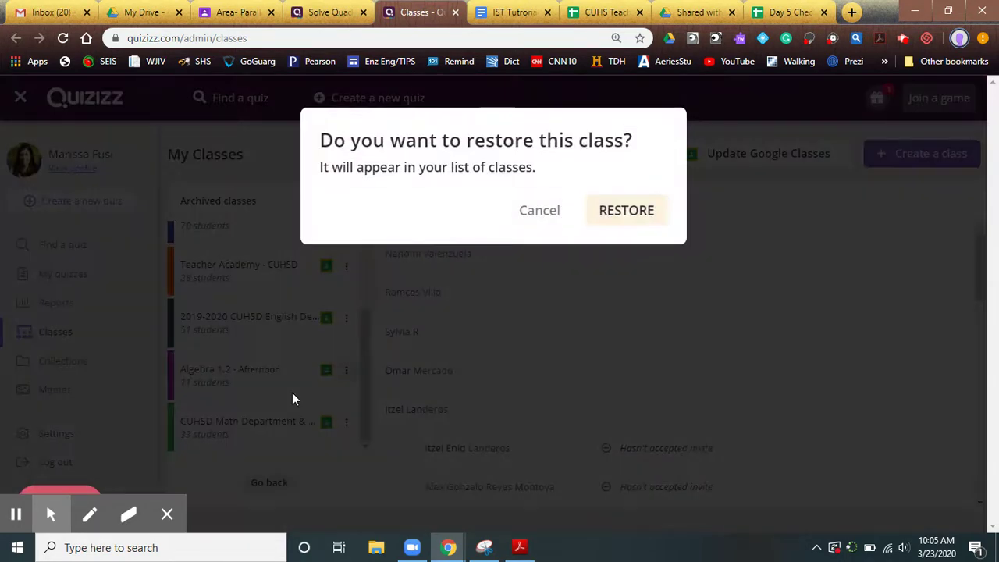
left_click(617, 205)
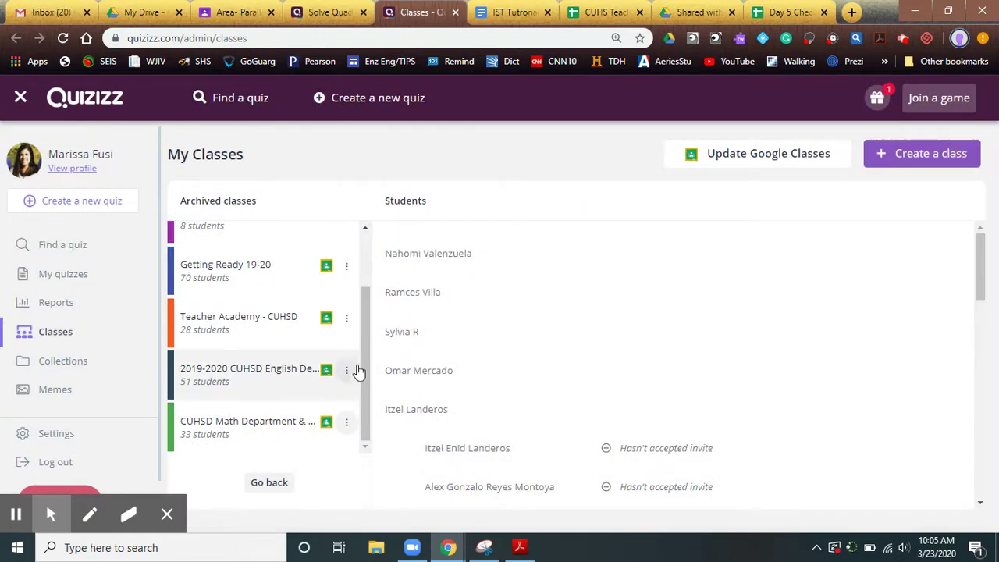
mouse_move(363, 369)
left_mouse_down()
mouse_move(360, 318)
mouse_move(360, 369)
left_mouse_up()
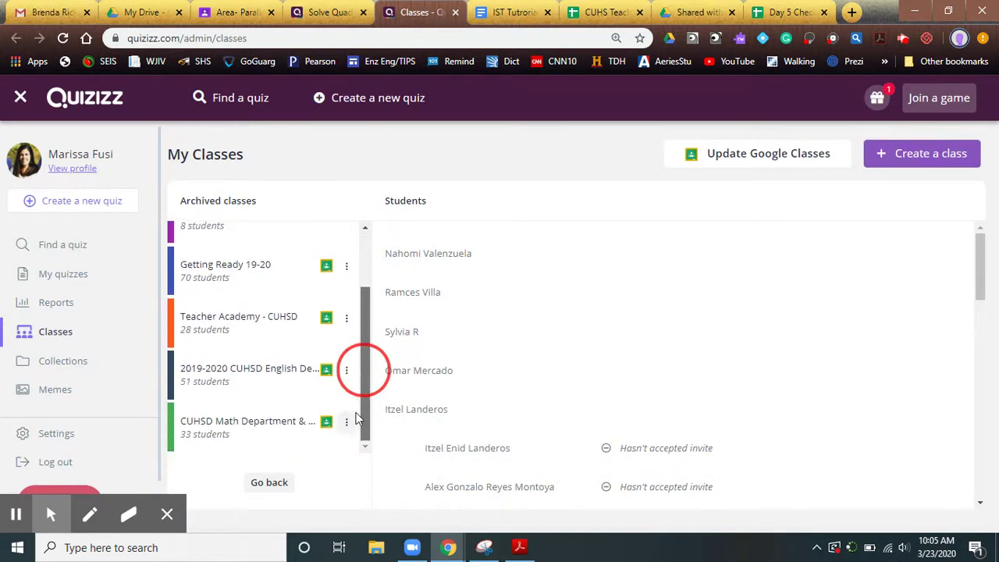
left_click(267, 480)
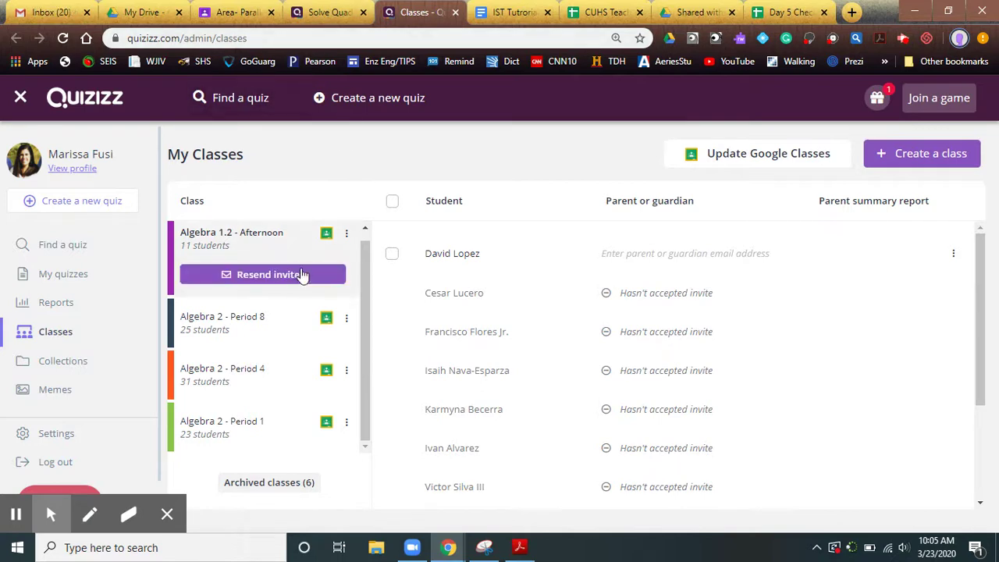
Return to the quiz's homework page and check which classes it can be assigned to
left_click(346, 233)
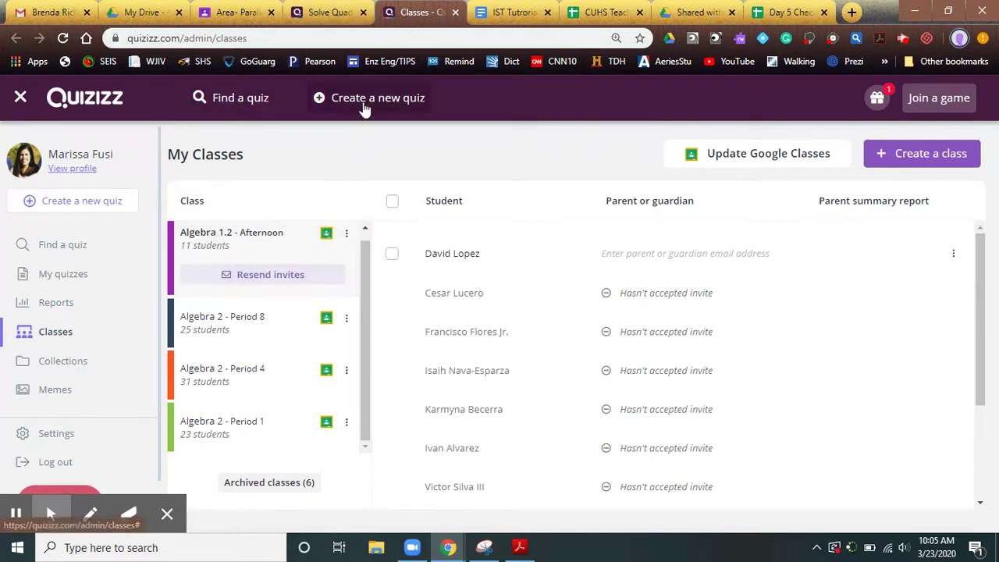
left_click(341, 14)
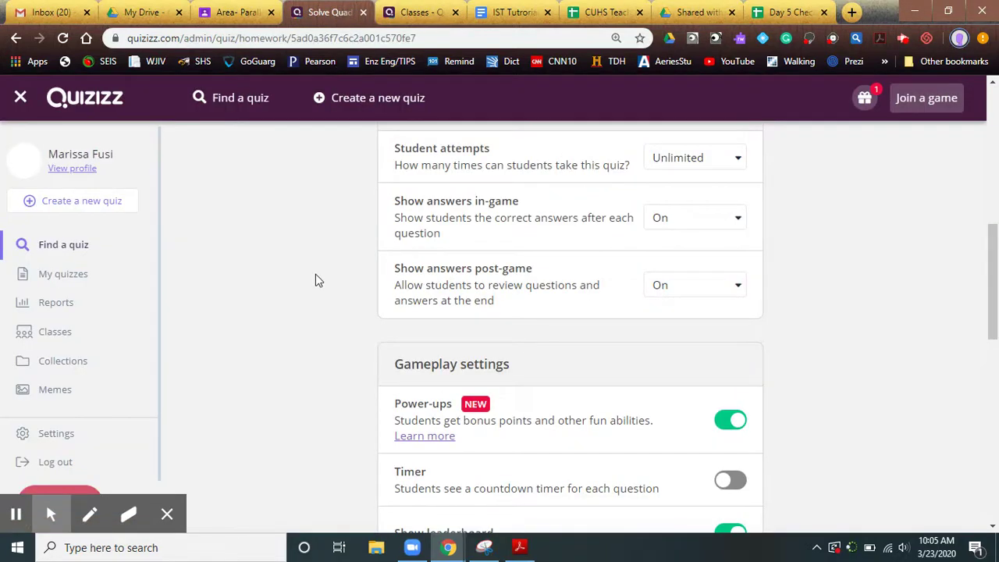
scroll(315, 277, "up", 6)
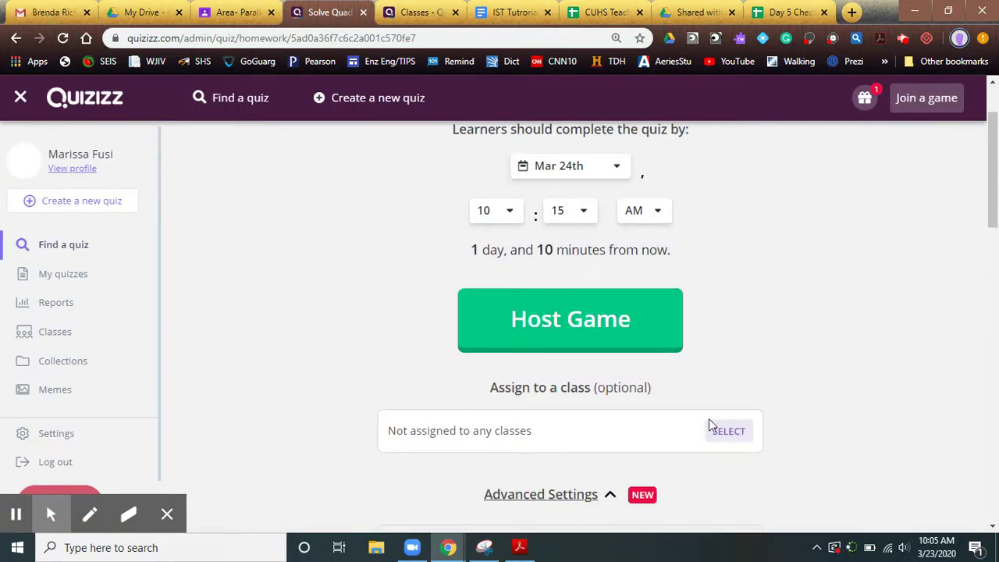
left_click(721, 431)
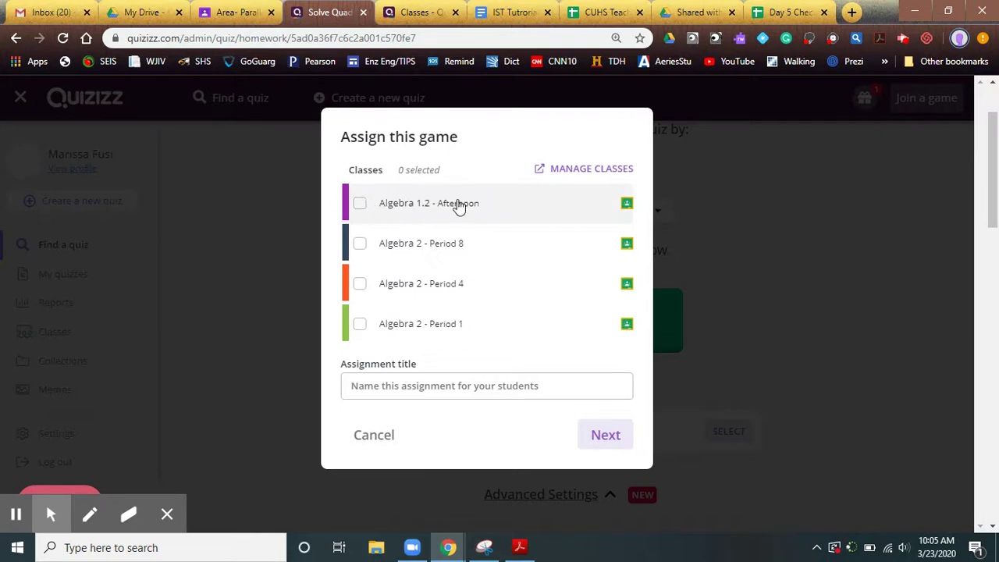
Reopen the quiz's class assignment dialog, revisit the class management page, and come back to the quiz
left_click(382, 437)
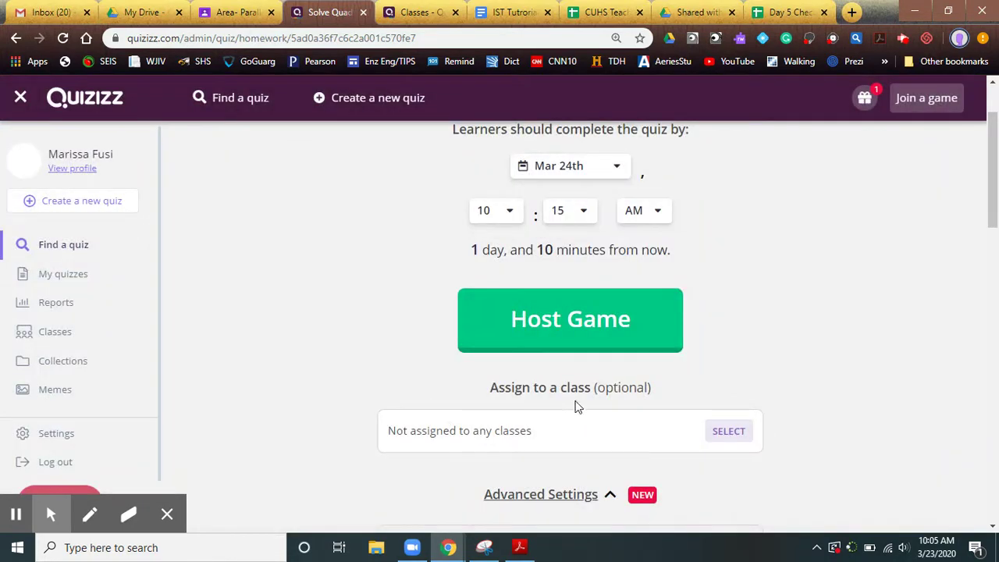
left_click(726, 434)
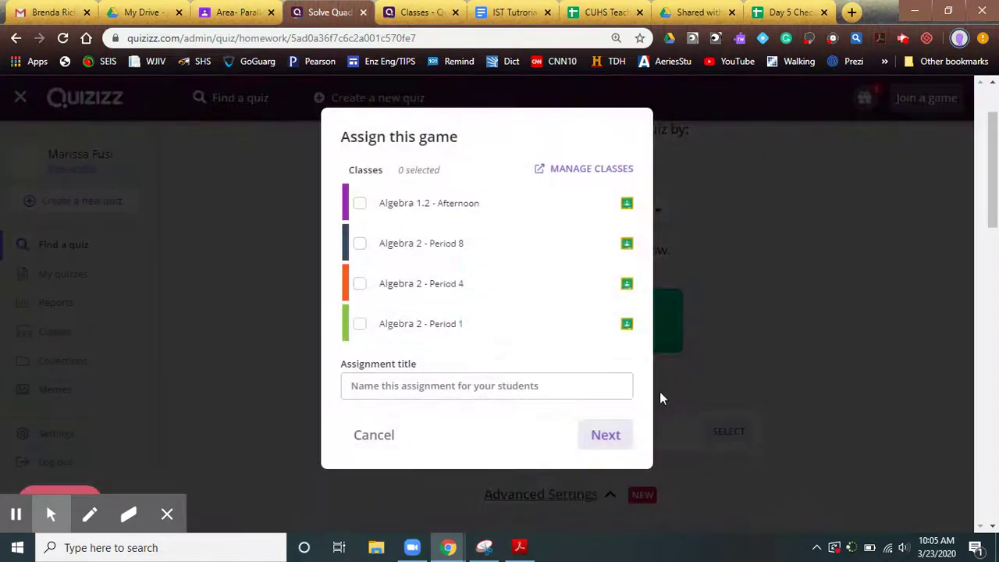
left_click(587, 173)
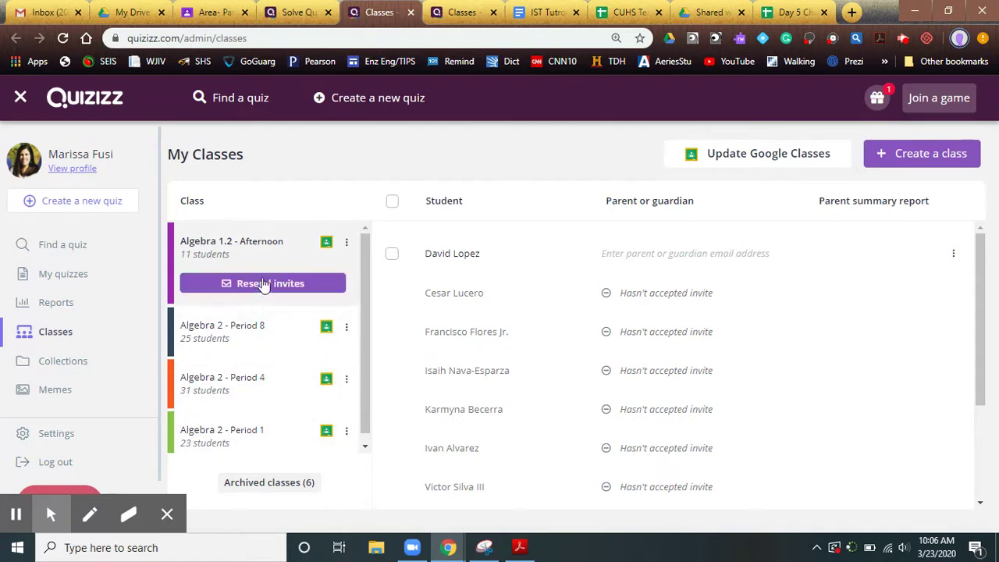
left_click_drag(367, 338, 372, 308)
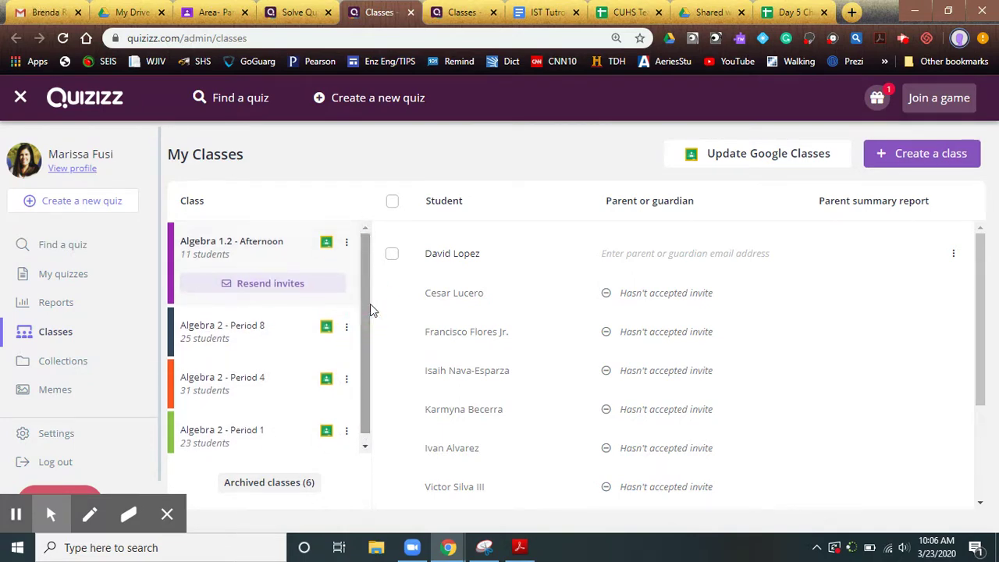
left_click(295, 13)
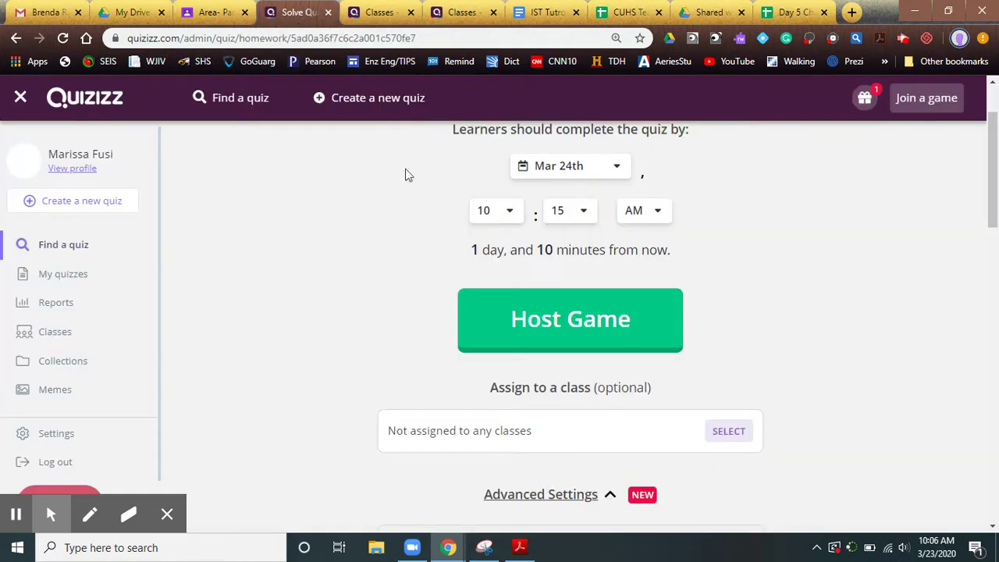
Choose Algebra 1.2 - Afternoon as the class for the quiz and expand the assignment's schedule and description options
scroll(349, 247, "up", 1)
scroll(687, 285, "down", 4)
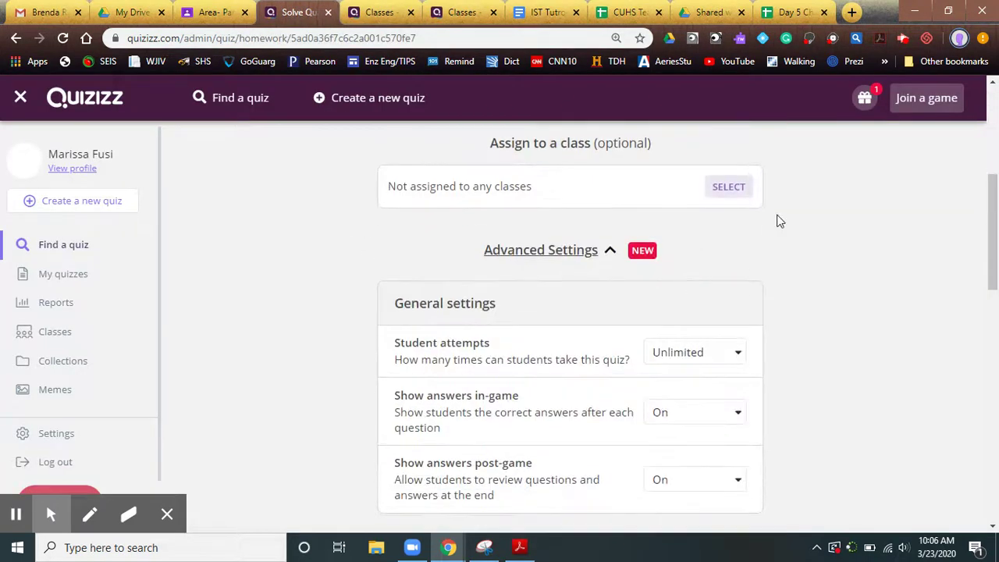
left_click(729, 192)
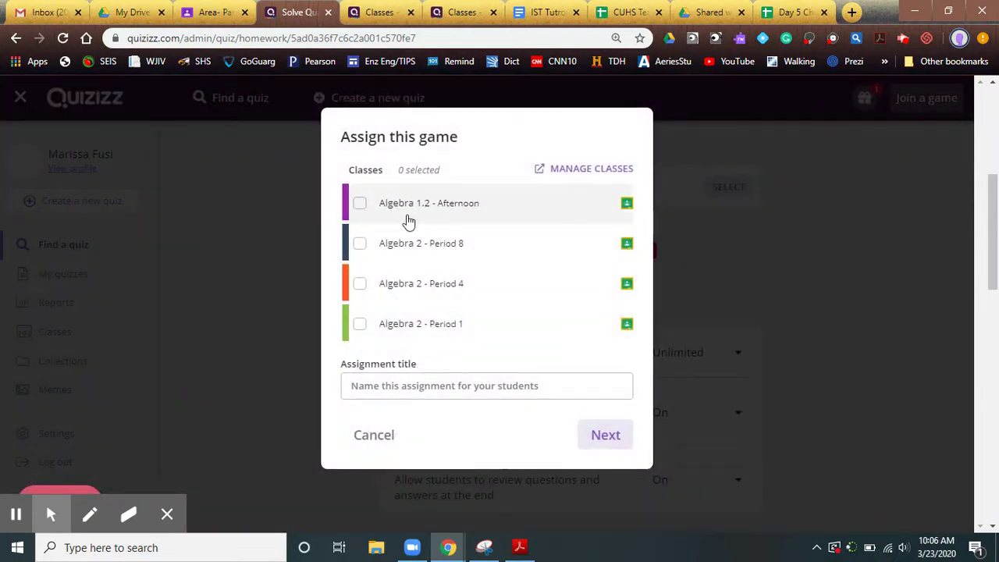
left_click(359, 204)
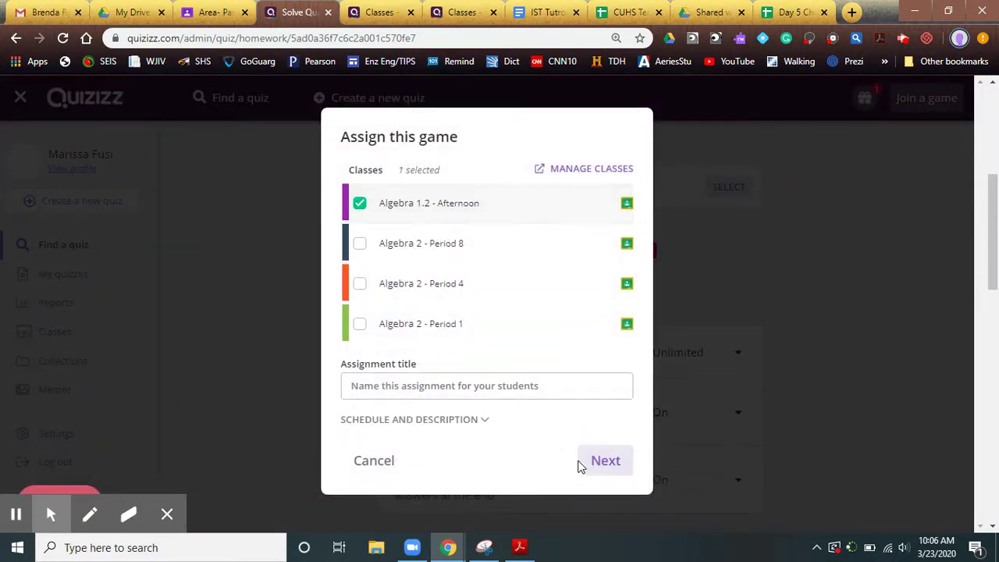
left_click(481, 426)
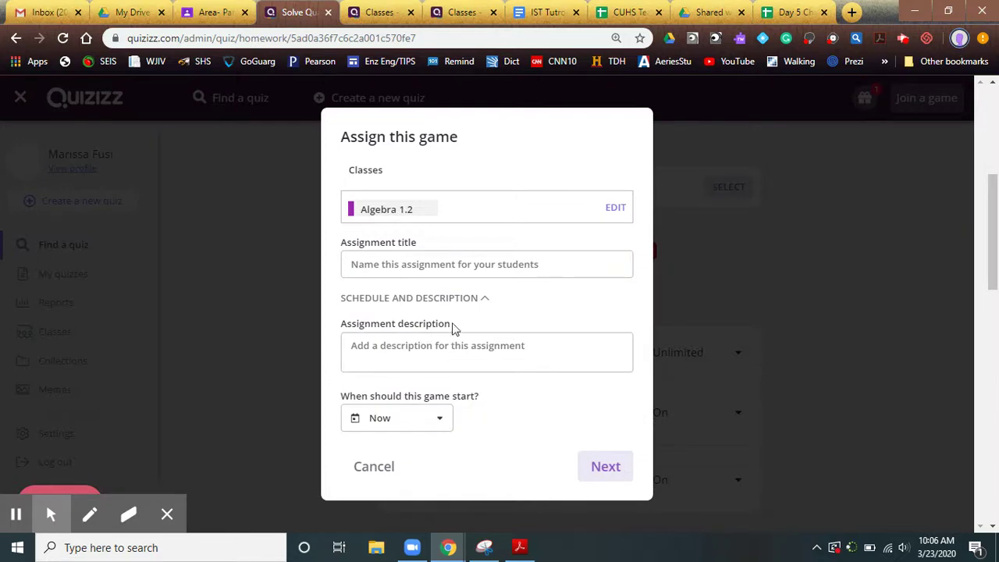
Title the assignment "#005 Solving Quadratics"
left_click(490, 265)
type("#005")
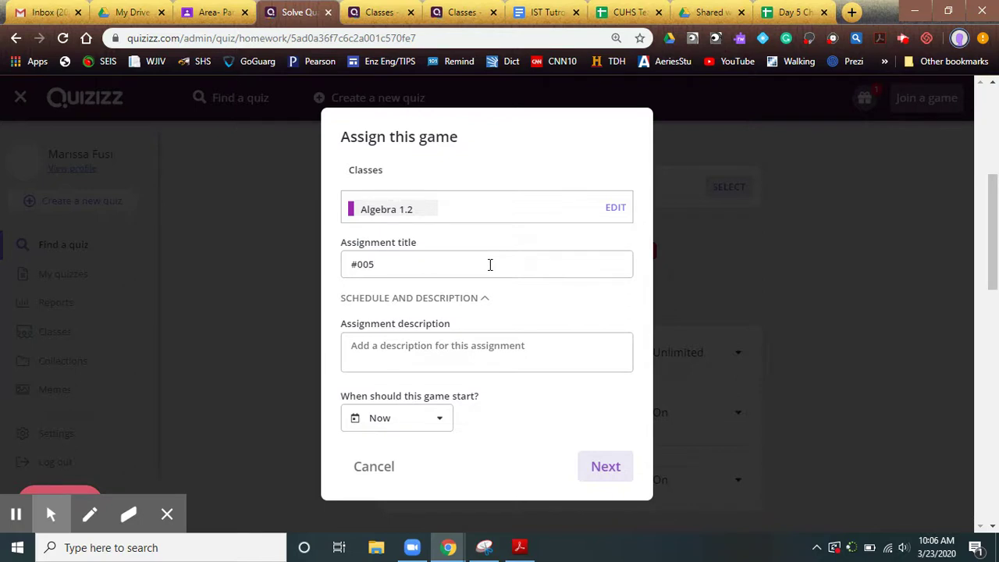
type(" Solving Quadr")
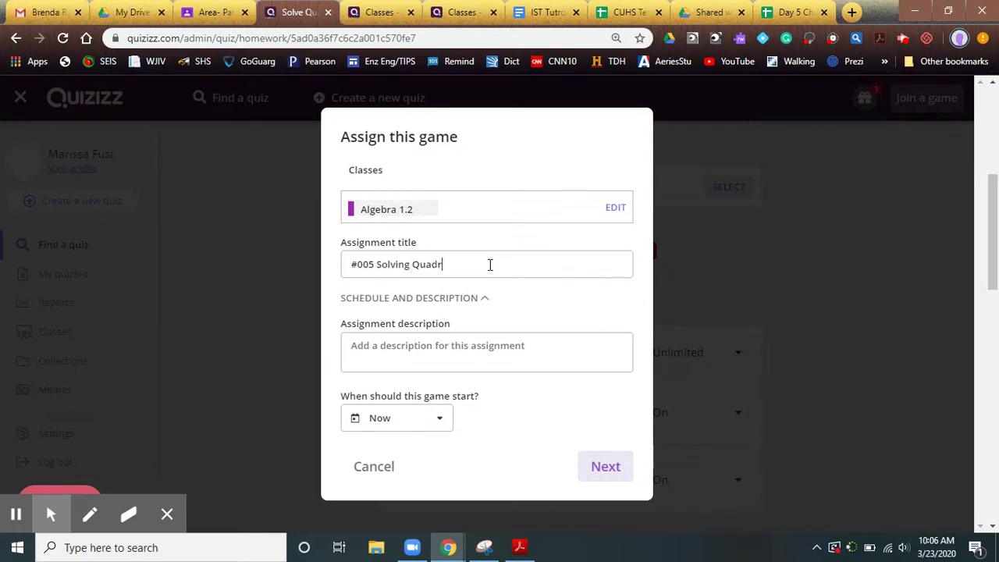
type("atics")
Schedule the game to start on Mar 23rd at 11:00 AM and confirm the class assignment details
left_click(441, 420)
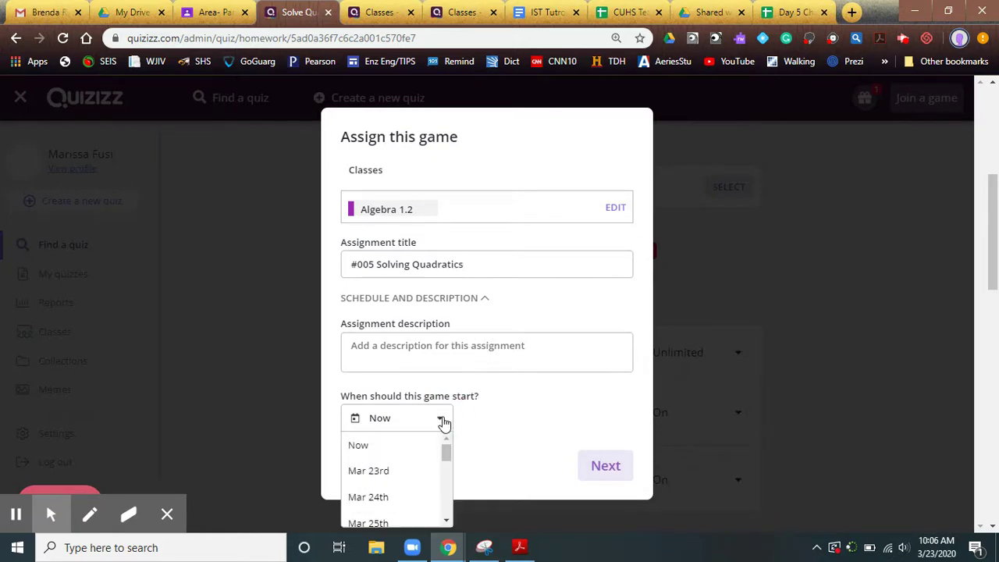
left_click(411, 473)
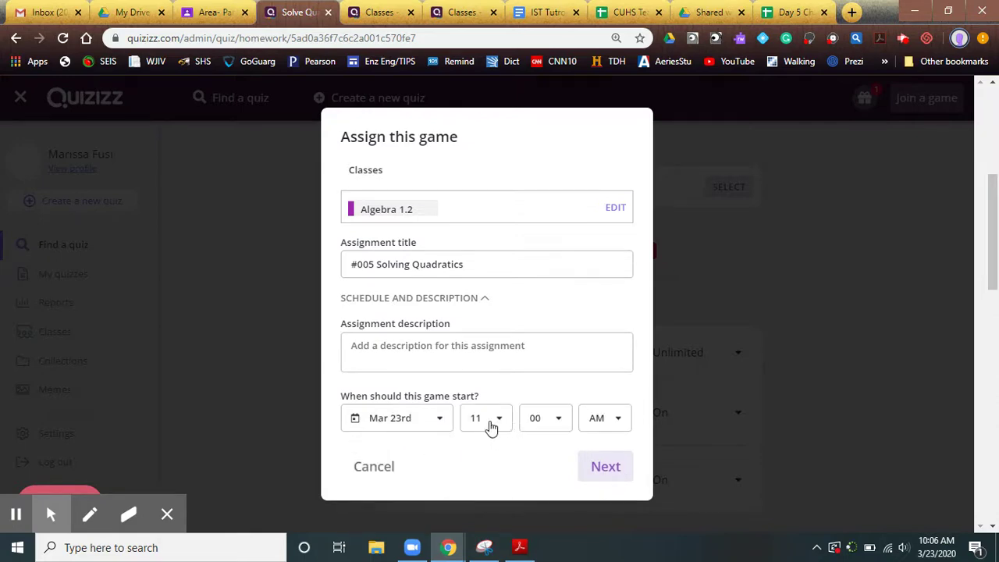
left_click(440, 420)
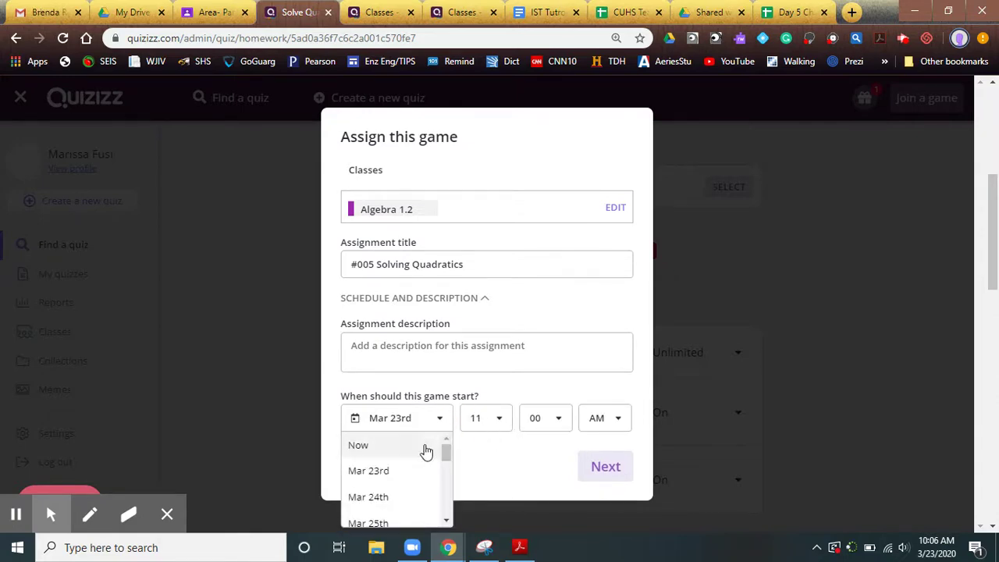
left_click(413, 494)
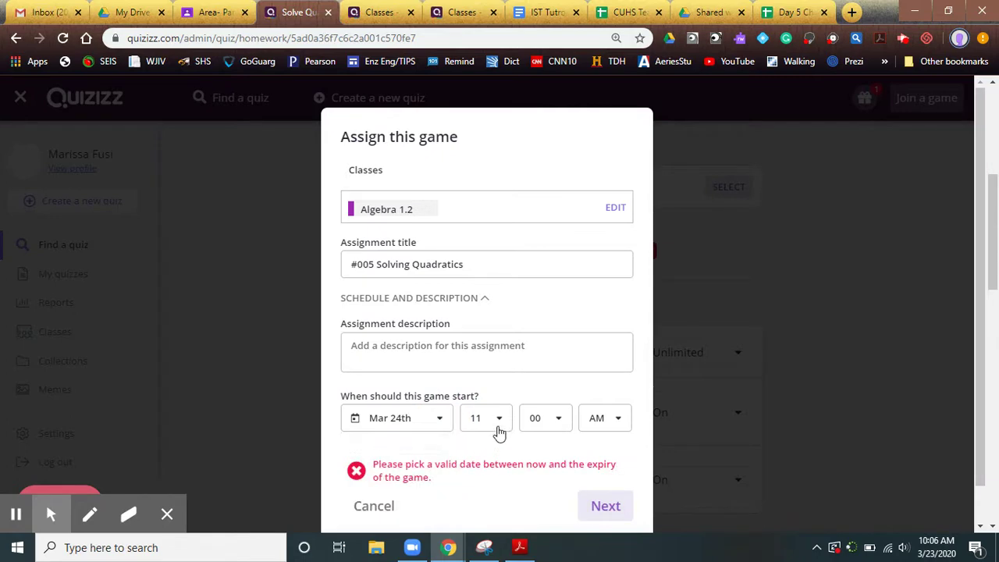
left_click(443, 419)
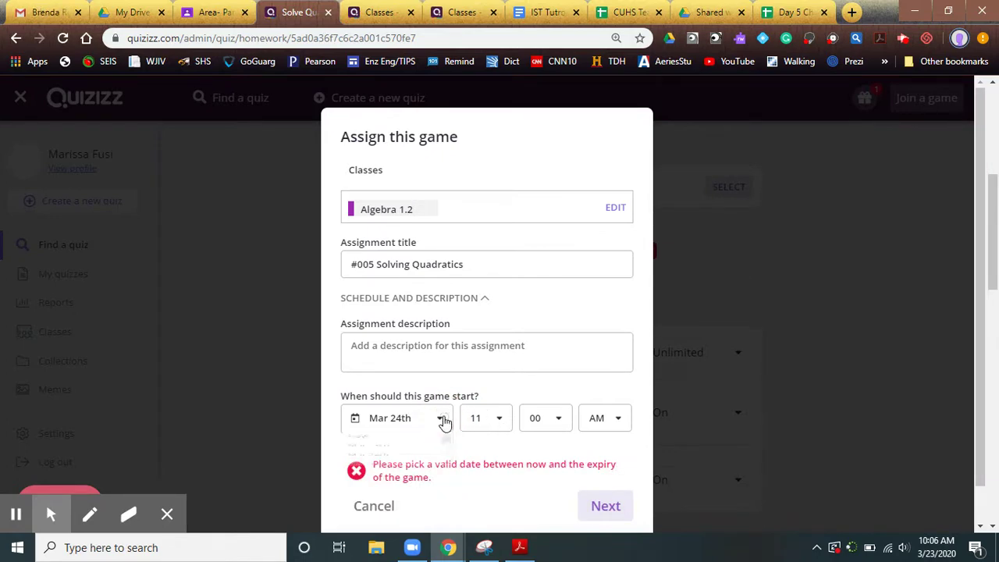
left_click(401, 474)
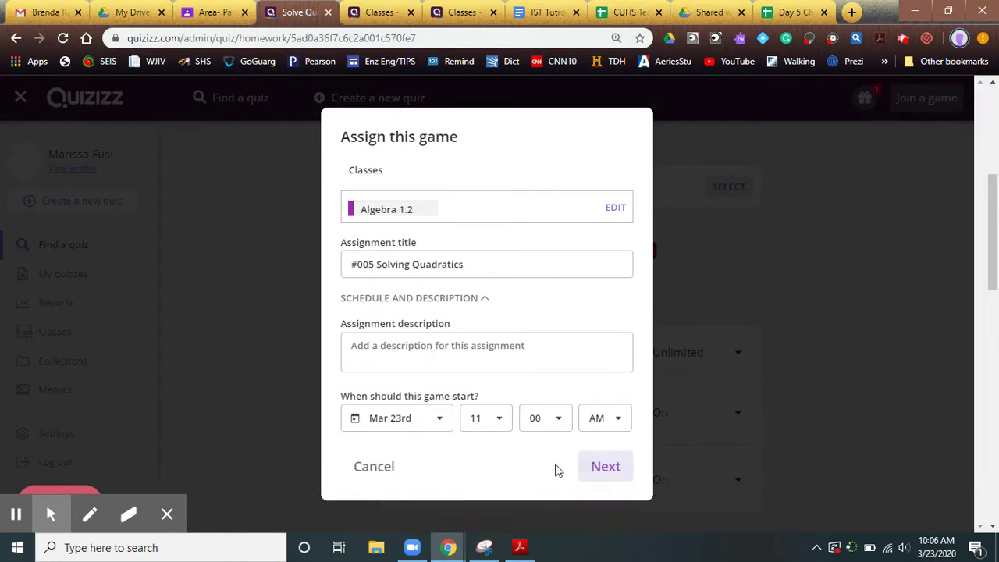
left_click(613, 467)
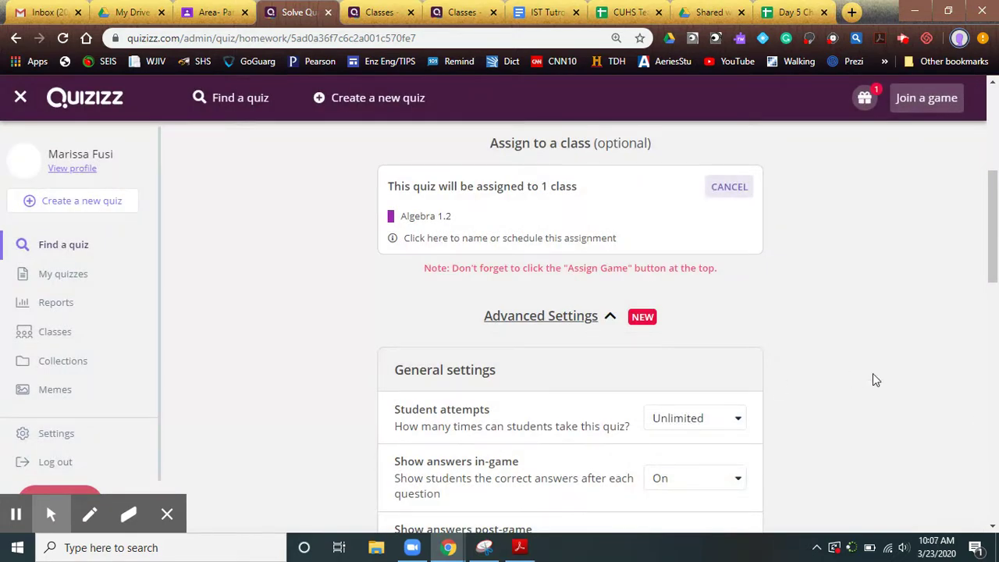
Review the advanced settings, assign the game to the class with them as they are, and look over its invite participants page
scroll(873, 379, "down", 3)
scroll(744, 289, "up", 1)
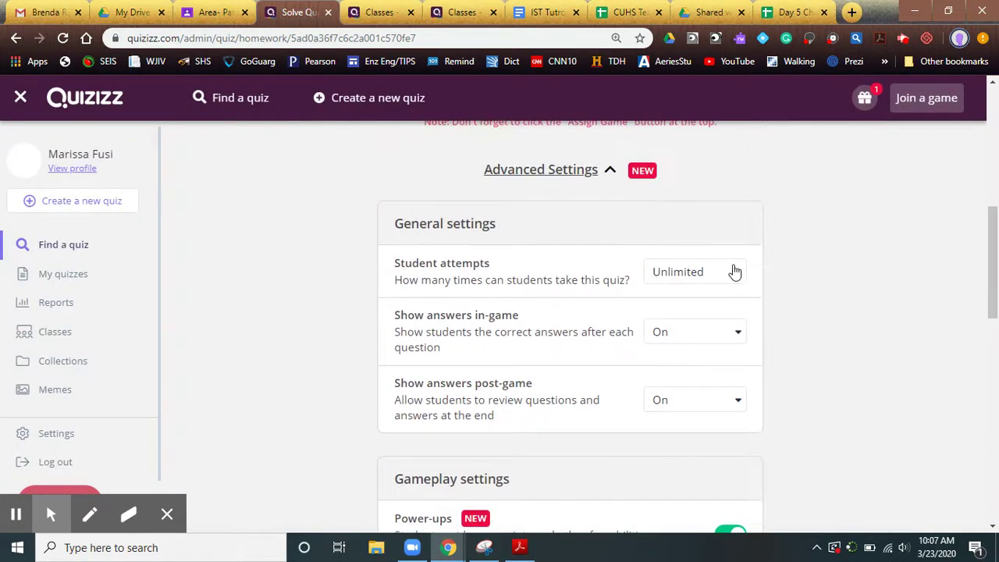
scroll(804, 421, "down", 10)
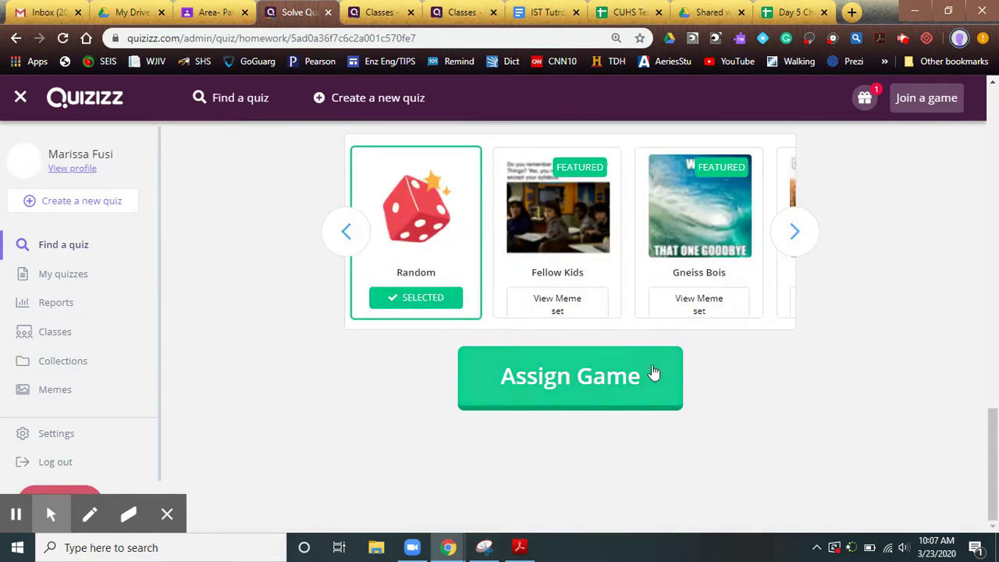
left_click(617, 380)
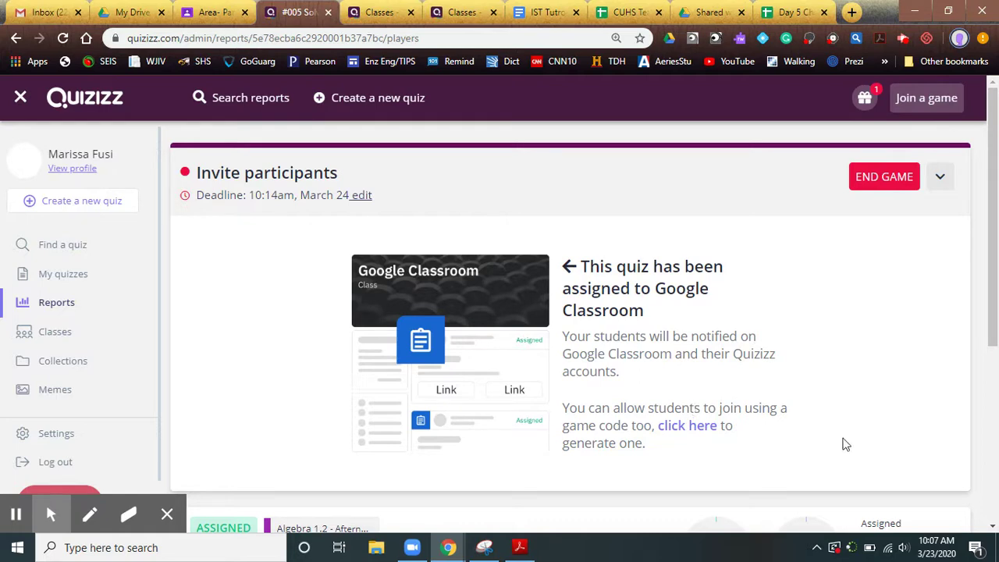
scroll(843, 443, "down", 2)
scroll(843, 443, "up", 2)
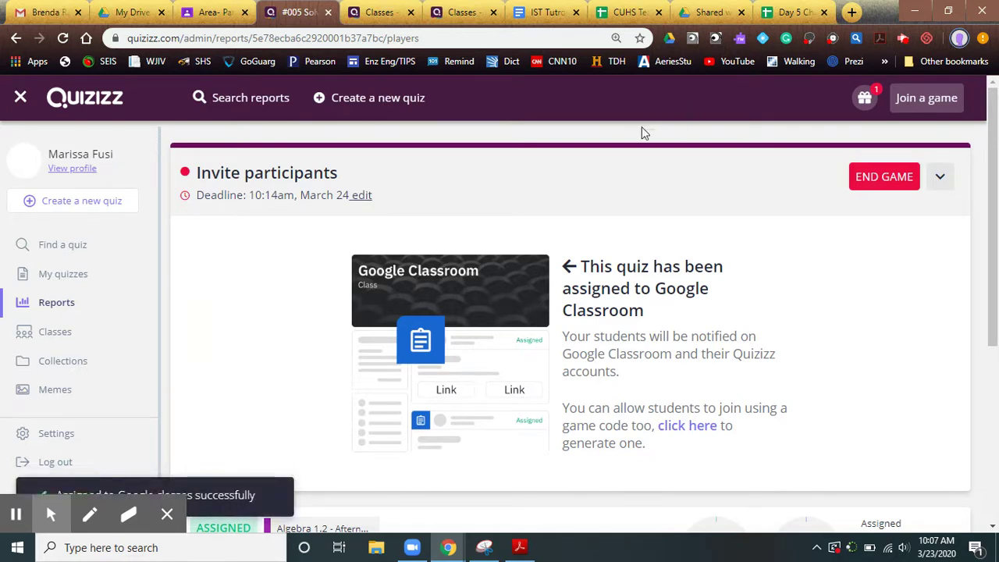
Close the IST Tutorial Screencasts document and open Google Classroom from Google Drive
left_click(544, 12)
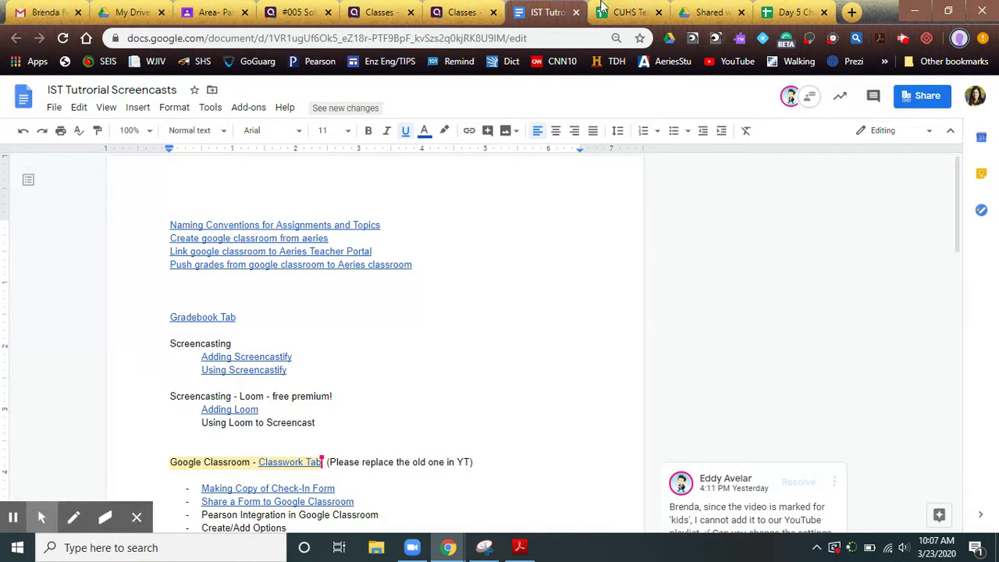
left_click(576, 12)
left_click(624, 14)
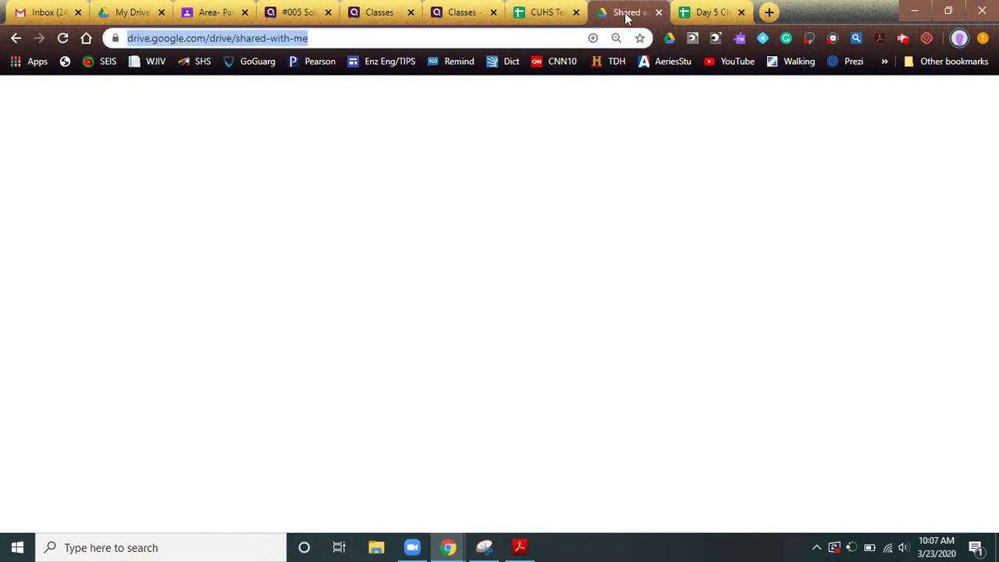
left_click(852, 105)
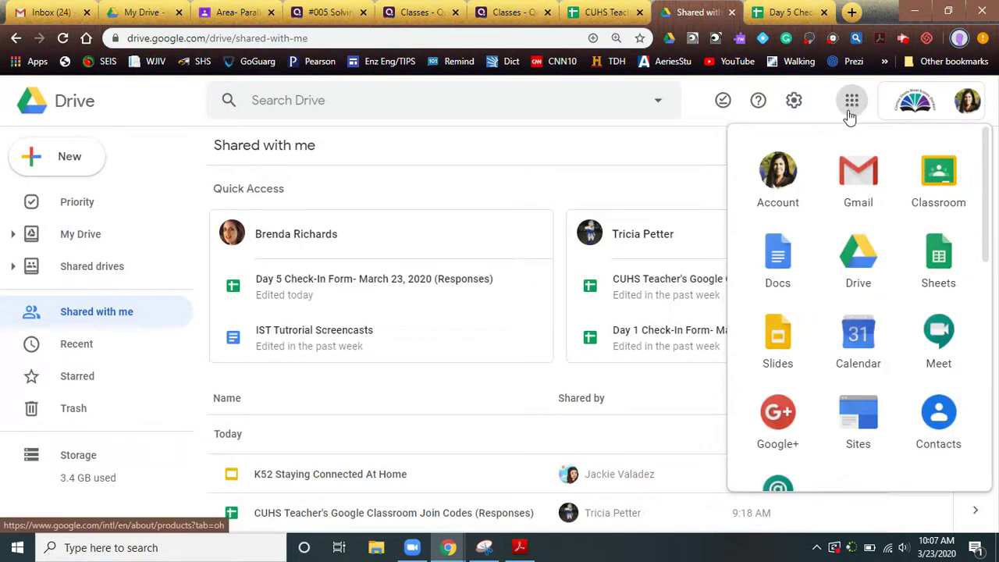
left_click(940, 201)
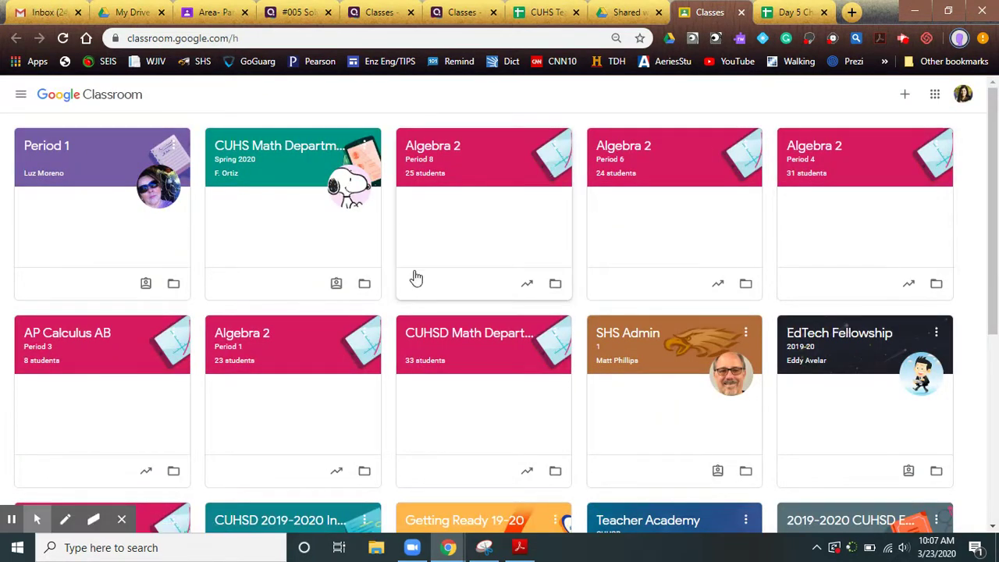
Open the Algebra 1.2 - Afternoon class in Google Classroom and show its classwork
scroll(366, 292, "down", 5)
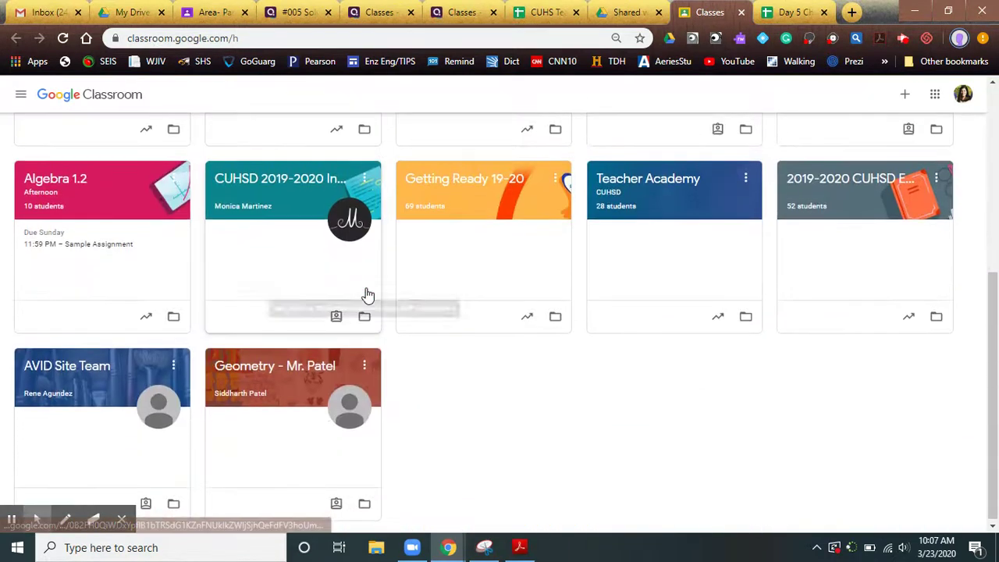
left_click(89, 200)
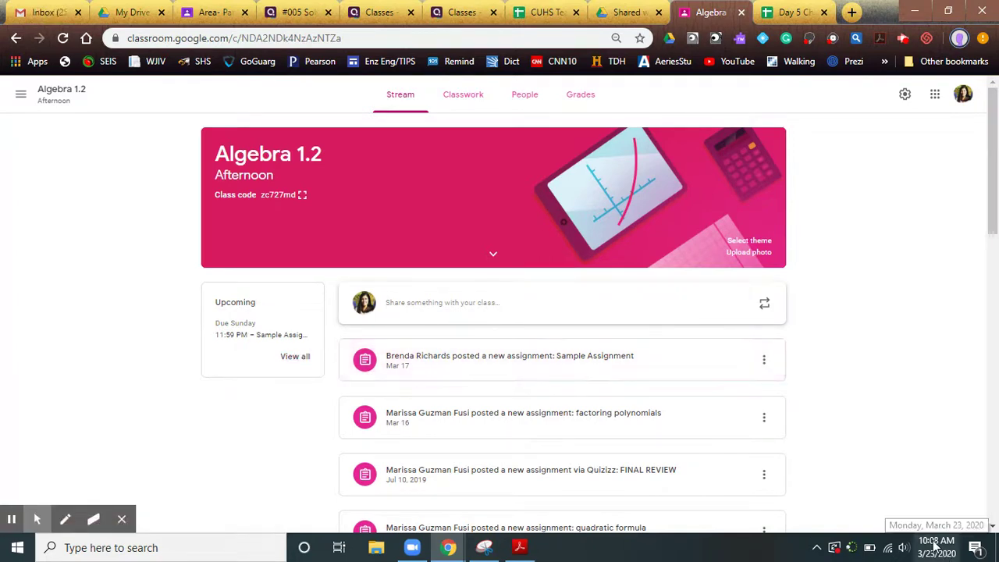
left_click(461, 105)
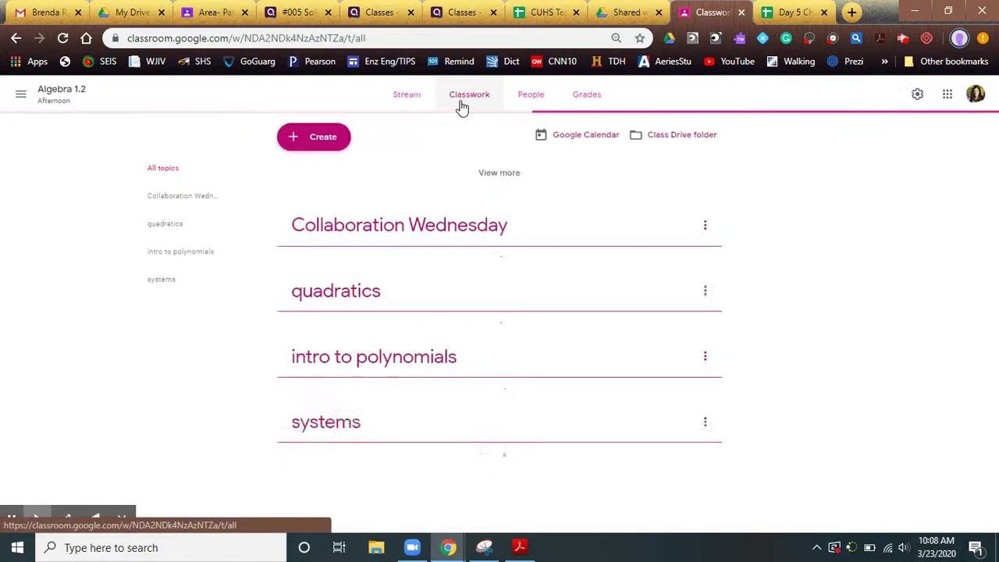